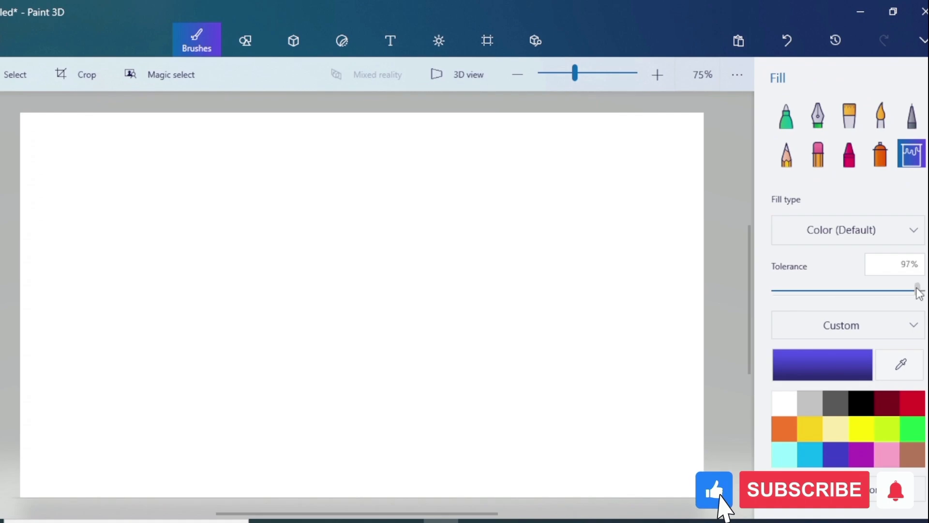
Fill the canvas with black, and spray a soft white glow 300 px thick at 25% opacity in its upper middle.
left_click(859, 410)
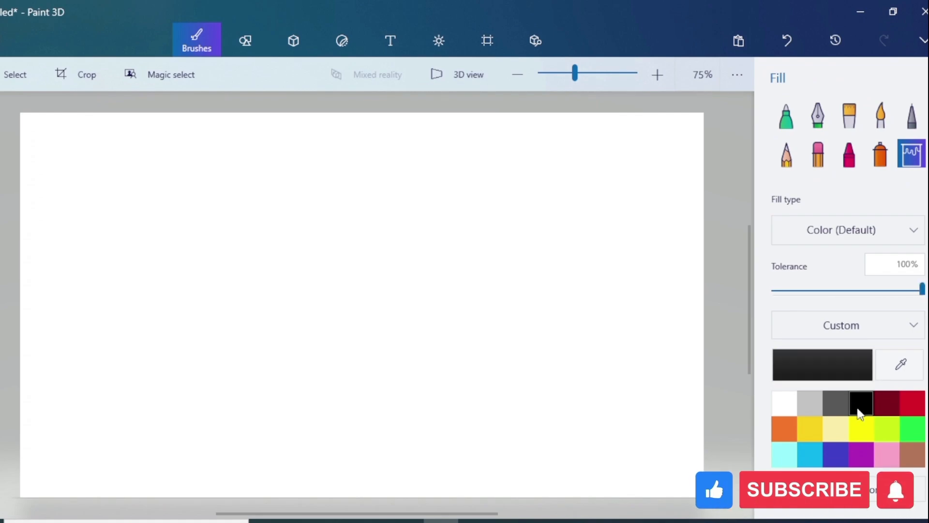
left_click(435, 352)
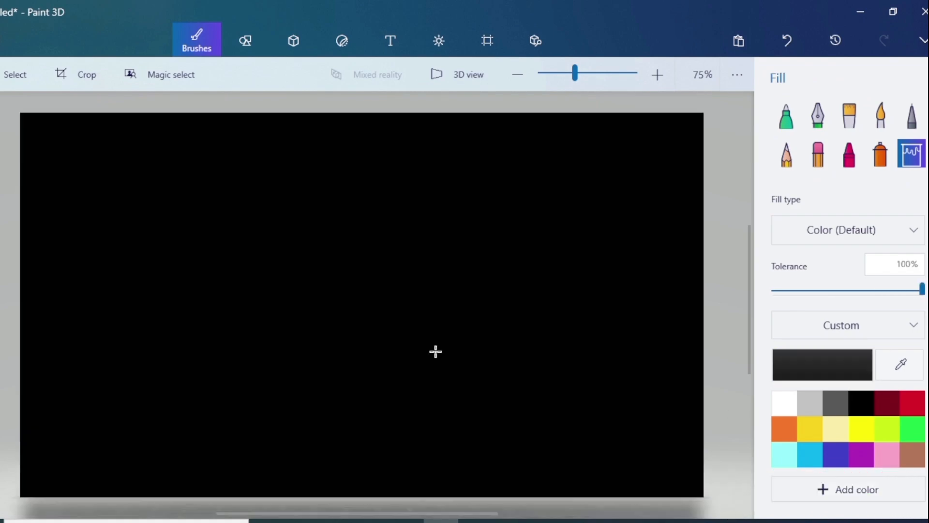
left_click(880, 156)
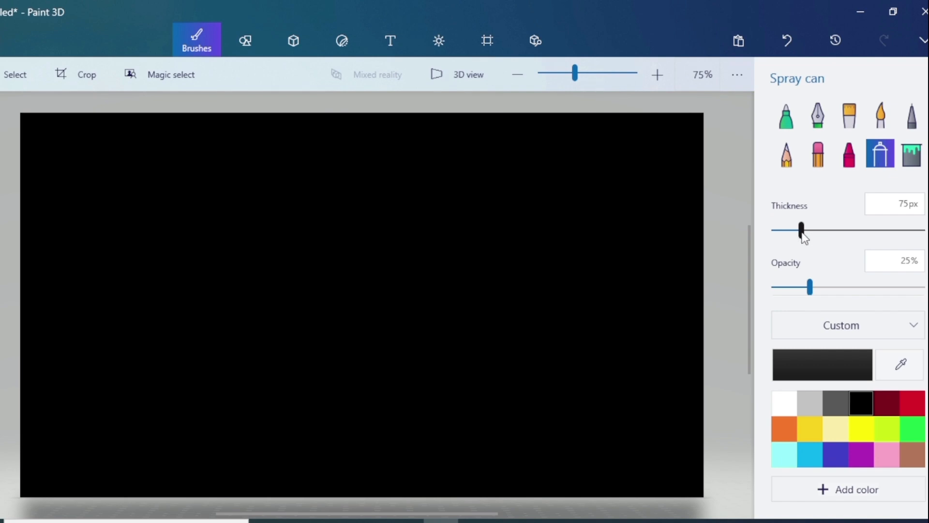
left_click(783, 402)
mouse_move(344, 188)
left_mouse_down()
mouse_move(388, 189)
mouse_move(384, 216)
mouse_move(350, 229)
mouse_move(325, 214)
mouse_move(314, 171)
mouse_move(355, 149)
mouse_move(395, 157)
mouse_move(377, 224)
mouse_move(344, 224)
left_mouse_up()
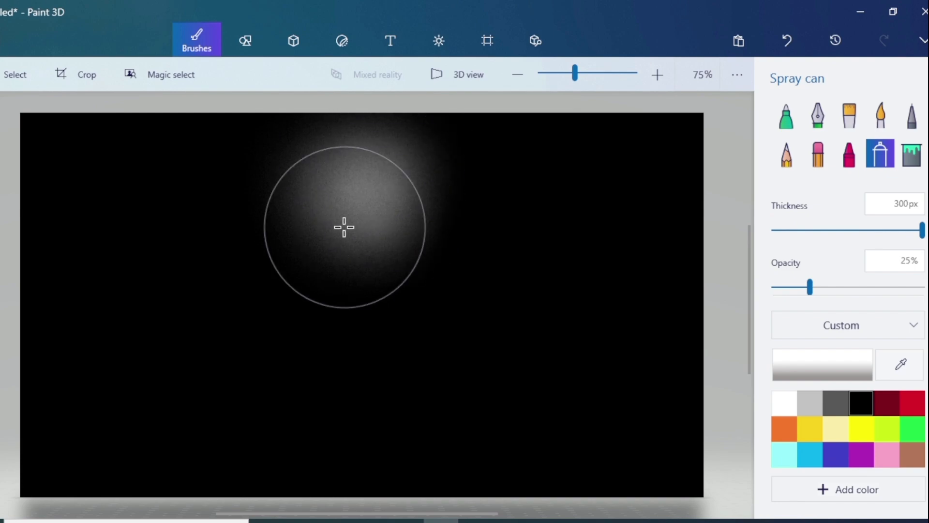
Add a white 3D sphere as the moon in the centre of the glow.
left_click(296, 45)
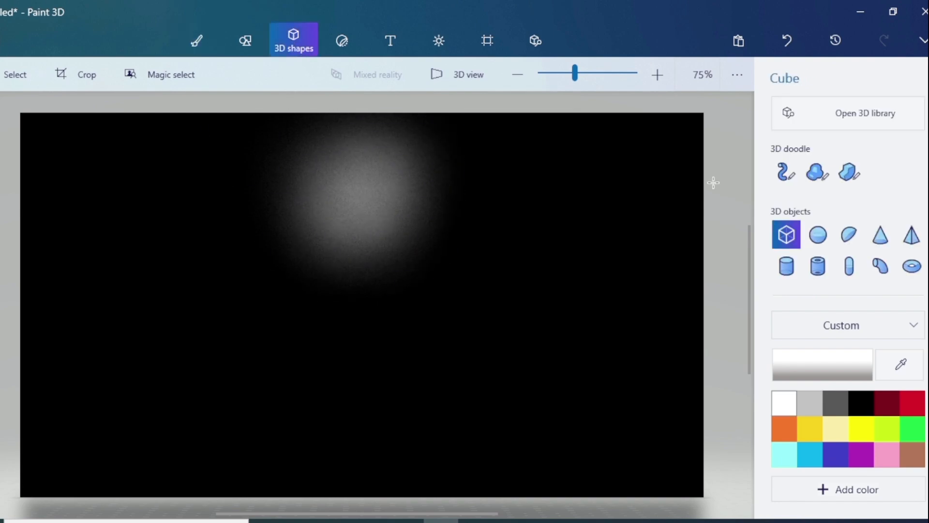
left_click(822, 237)
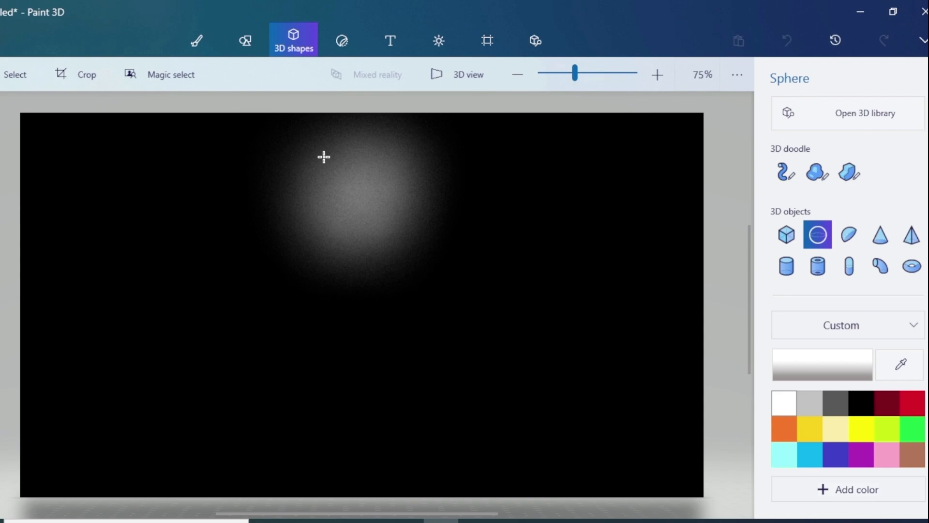
left_click_drag(324, 157, 400, 247)
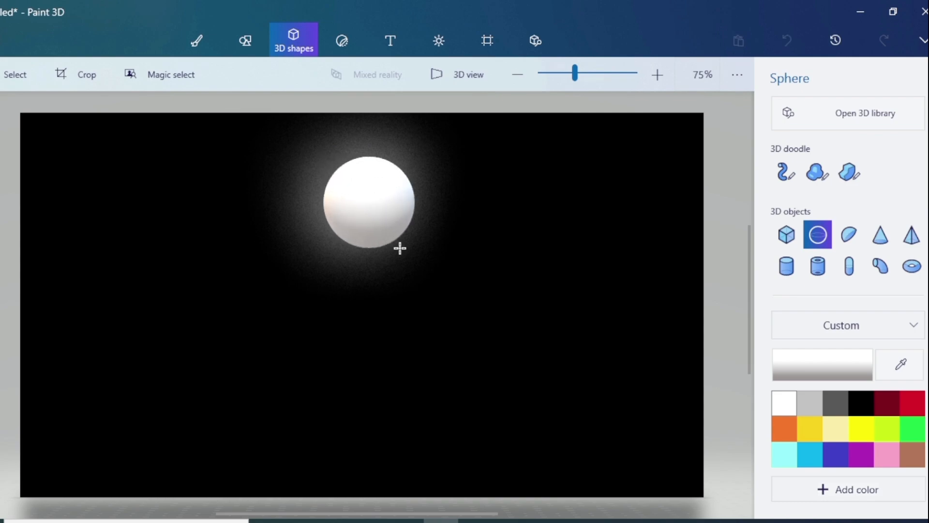
Shade the right side of the moon with dark grey Spray can strokes 78 px thick at 10% opacity.
left_click(200, 42)
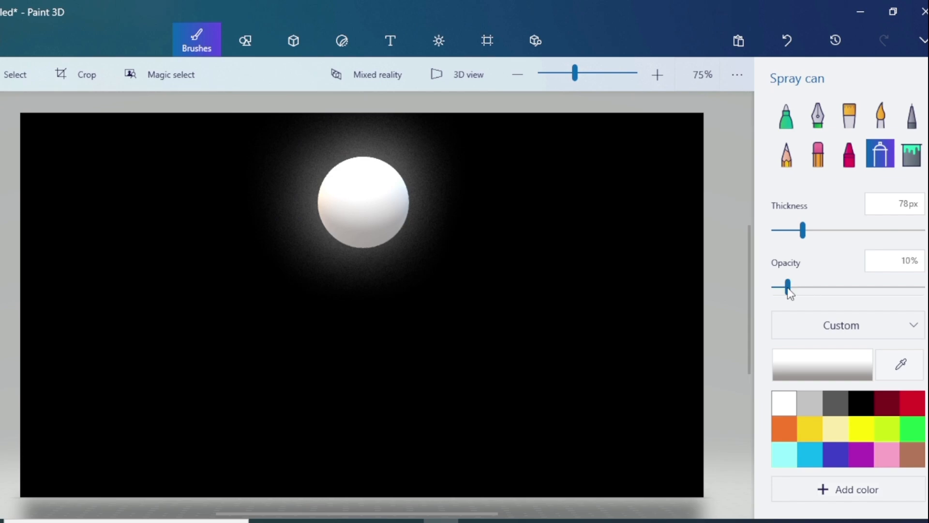
left_click(835, 403)
mouse_move(373, 205)
left_mouse_down()
mouse_move(376, 233)
mouse_move(399, 195)
mouse_move(384, 169)
mouse_move(396, 180)
mouse_move(370, 196)
mouse_move(384, 196)
mouse_move(354, 239)
mouse_move(343, 208)
mouse_move(385, 191)
left_mouse_up()
left_click_drag(363, 266, 380, 269)
mouse_move(382, 175)
left_mouse_down()
mouse_move(372, 164)
mouse_move(374, 208)
left_mouse_up()
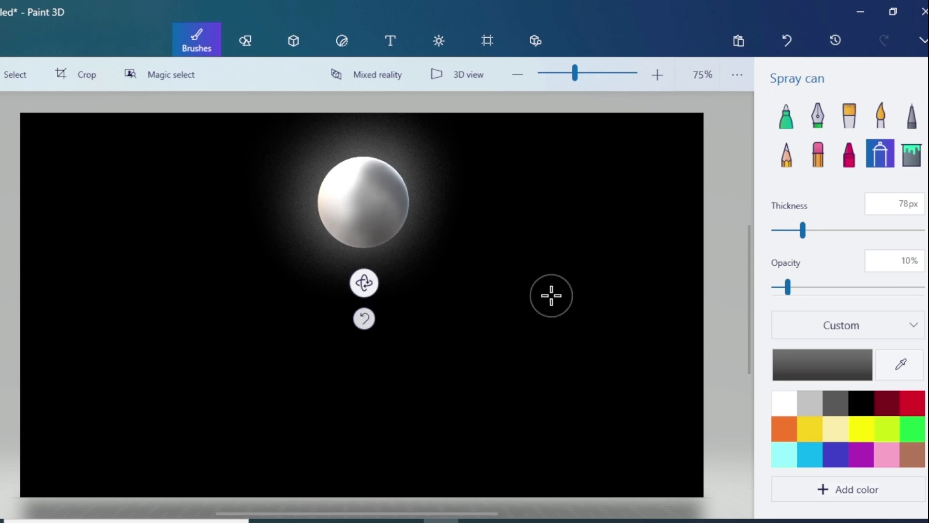
left_click(551, 295)
Scatter tiny light grey stars across the black canvas with the Pixel pen at 1 px thickness and 100% opacity.
left_click(805, 406)
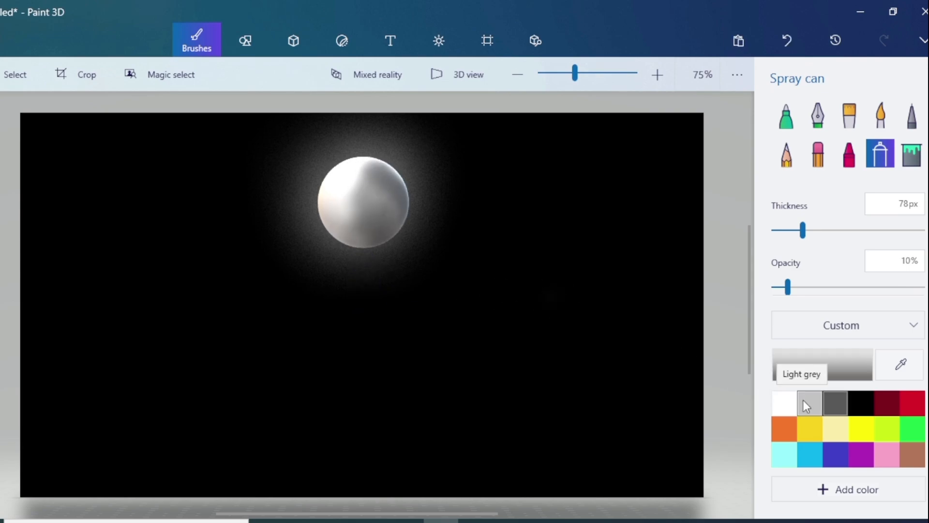
left_click(914, 117)
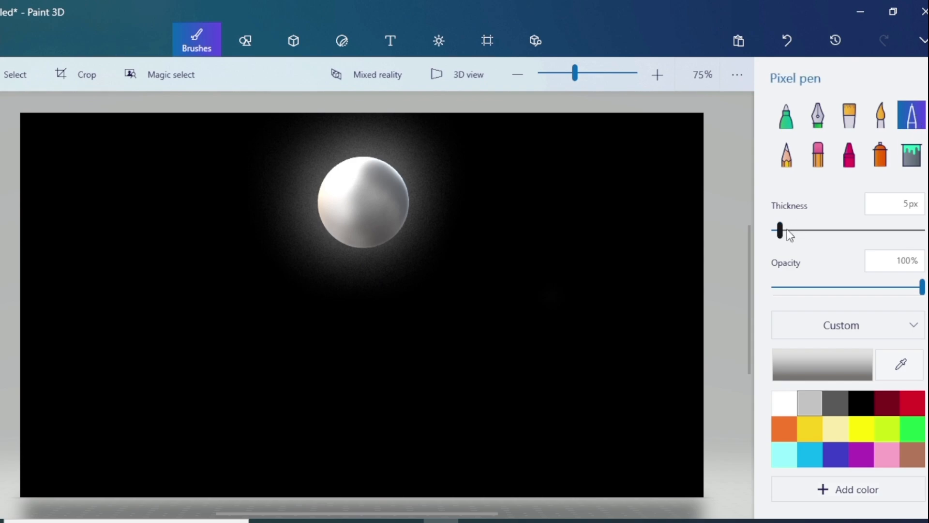
left_click_drag(779, 233, 778, 232)
left_click(209, 172)
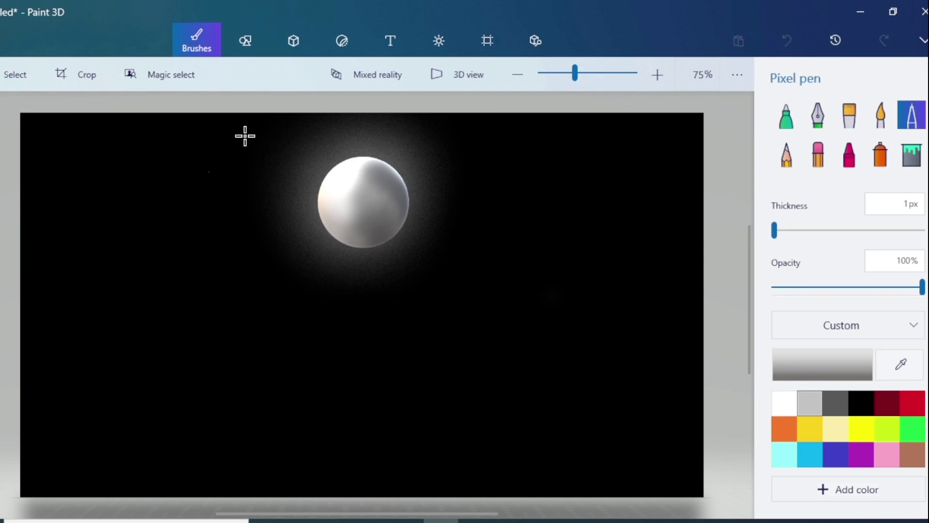
left_click(245, 136)
left_click(245, 180)
left_click(64, 147)
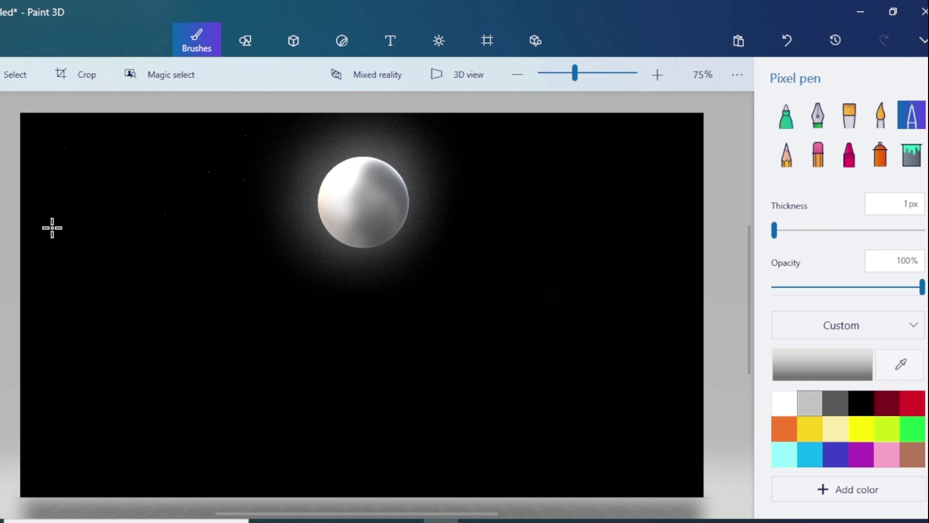
left_click(669, 145)
left_click(646, 211)
left_click(605, 239)
left_click(601, 283)
left_click(494, 338)
left_click(464, 255)
left_click(408, 302)
left_click(290, 315)
left_click(255, 422)
left_click(371, 354)
left_click(433, 358)
left_click(531, 409)
left_click(562, 481)
left_click(638, 451)
Add larger light grey stars around the canvas with the Pixel pen at 3 px thickness.
left_click(777, 231)
left_click(518, 123)
left_click(424, 146)
left_click(297, 242)
left_click(498, 270)
left_click(113, 241)
left_click(175, 366)
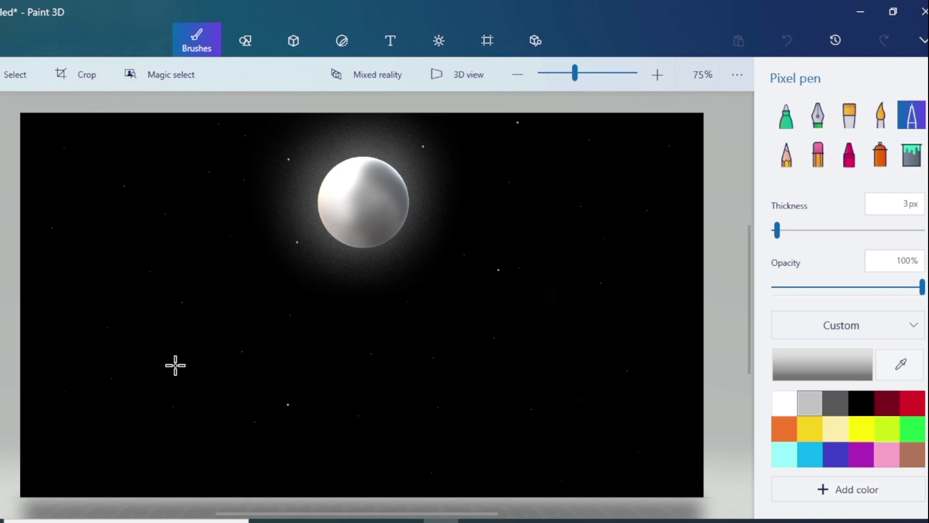
left_click(288, 404)
left_click(534, 477)
left_click(161, 127)
left_click(45, 122)
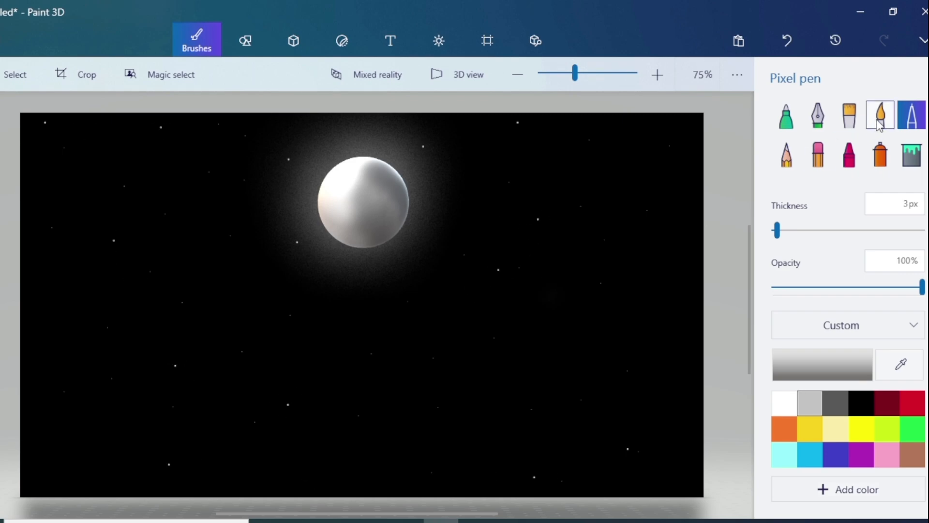
Paint horizontal light grey water ripples over the lower part of the canvas with Watercolor at 5 px and 9% opacity.
left_click(879, 119)
left_click_drag(808, 231, 774, 231)
left_click_drag(884, 288, 788, 296)
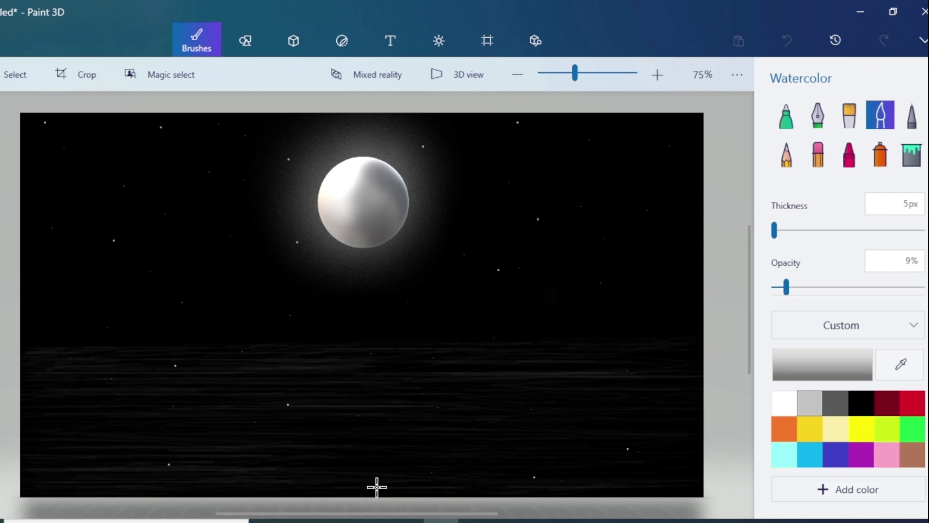
left_click_drag(585, 368, 569, 366)
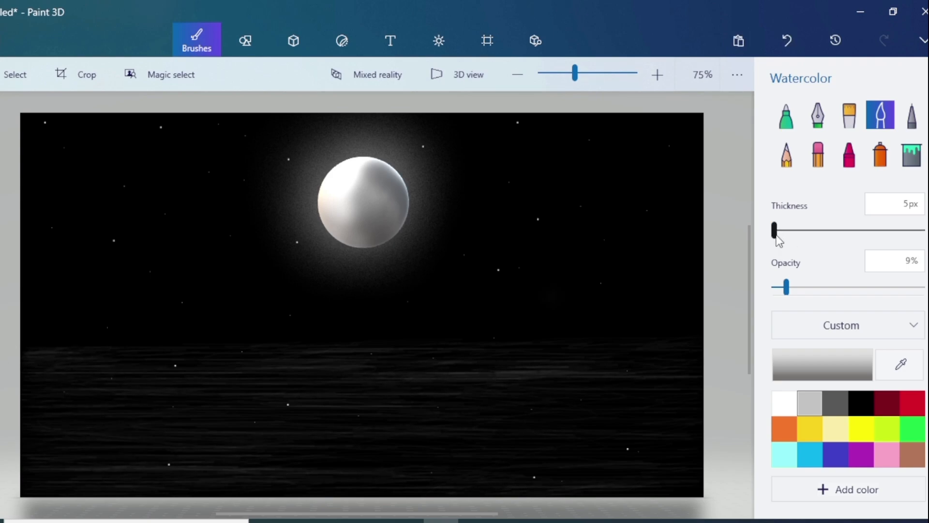
Paint the moon's reflection on the water below it with 13 px light grey Watercolor strokes at 9% opacity.
left_click_drag(775, 232, 781, 232)
mouse_move(338, 347)
left_mouse_down()
mouse_move(375, 346)
mouse_move(358, 347)
mouse_move(388, 361)
mouse_move(370, 383)
mouse_move(359, 370)
left_mouse_up()
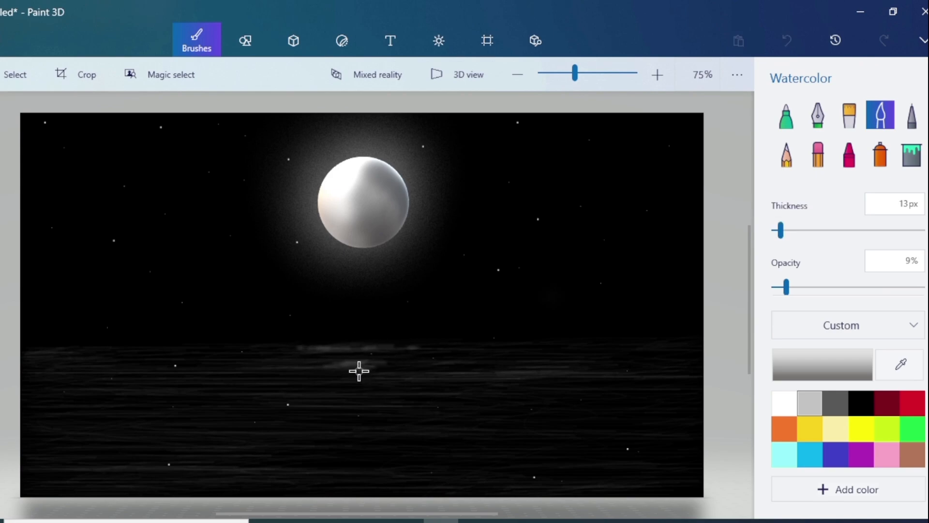
mouse_move(316, 396)
left_mouse_down()
mouse_move(399, 396)
mouse_move(336, 400)
mouse_move(342, 415)
mouse_move(405, 419)
mouse_move(431, 435)
mouse_move(356, 452)
mouse_move(396, 464)
mouse_move(376, 489)
mouse_move(318, 489)
left_mouse_up()
mouse_move(404, 370)
left_mouse_down()
mouse_move(350, 384)
mouse_move(340, 371)
mouse_move(400, 411)
mouse_move(339, 440)
left_mouse_up()
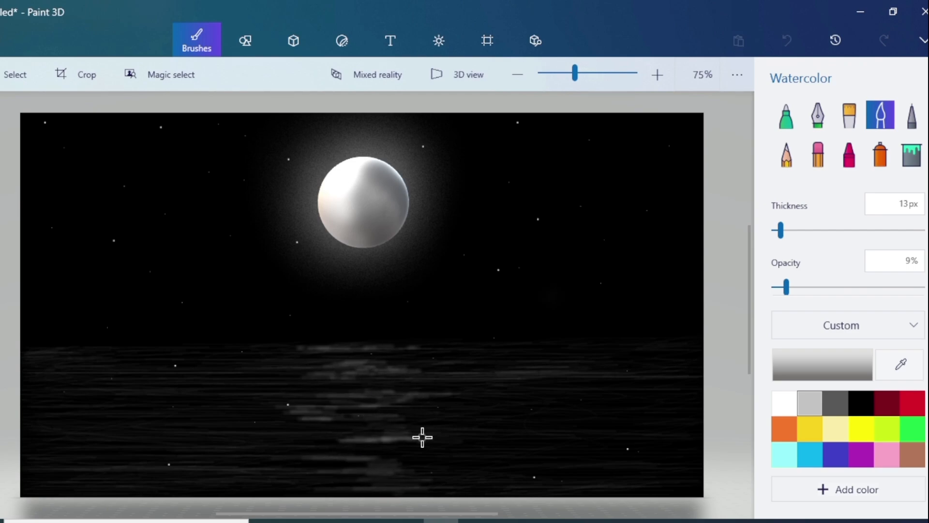
mouse_move(406, 346)
left_mouse_down()
mouse_move(470, 346)
mouse_move(272, 352)
mouse_move(336, 370)
mouse_move(270, 375)
mouse_move(322, 386)
mouse_move(304, 392)
mouse_move(480, 396)
mouse_move(383, 408)
mouse_move(417, 427)
mouse_move(391, 417)
mouse_move(434, 422)
mouse_move(433, 440)
mouse_move(384, 448)
left_mouse_up()
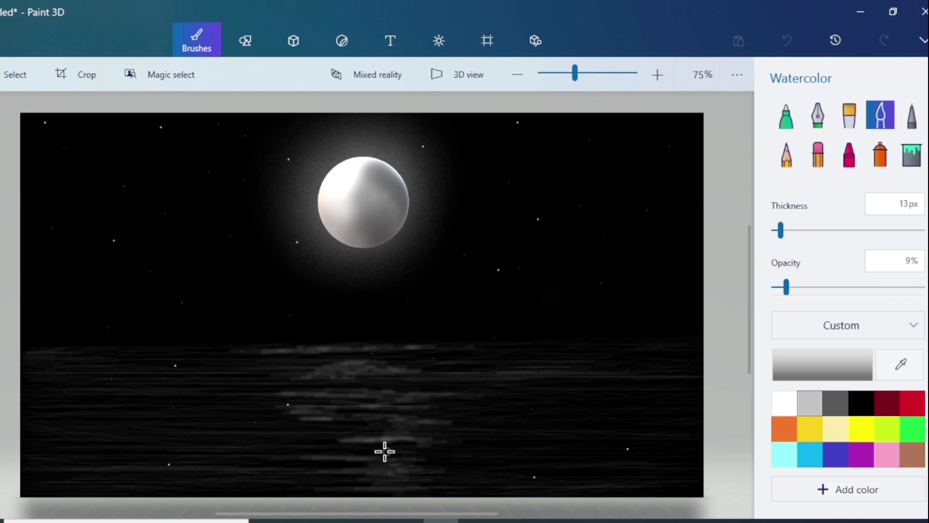
Paint a dark grey hill rising from the water to the canvas's right edge with Watercolor at 13 px and 14% opacity.
left_click(842, 402)
left_click_drag(790, 294, 796, 291)
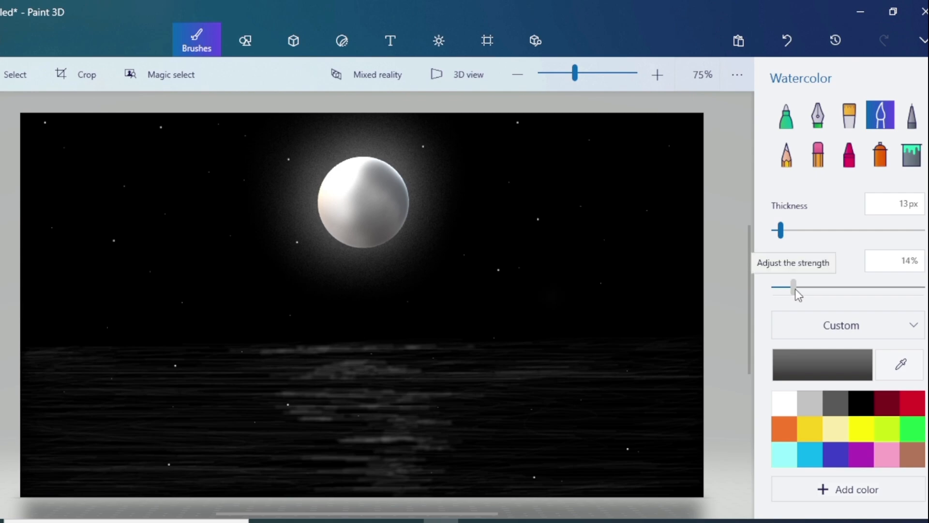
mouse_move(485, 334)
left_mouse_down()
mouse_move(514, 313)
mouse_move(481, 329)
mouse_move(537, 305)
mouse_move(513, 333)
mouse_move(533, 317)
mouse_move(520, 336)
mouse_move(513, 333)
mouse_move(561, 283)
mouse_move(543, 293)
mouse_move(700, 224)
left_mouse_up()
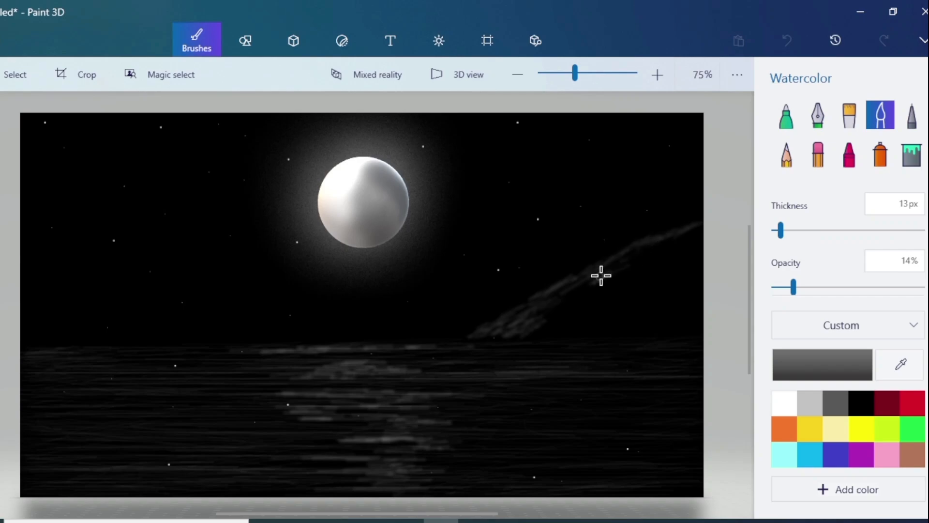
mouse_move(554, 314)
left_mouse_down()
mouse_move(594, 293)
mouse_move(578, 316)
mouse_move(598, 308)
mouse_move(672, 239)
mouse_move(624, 276)
mouse_move(660, 256)
mouse_move(647, 284)
mouse_move(683, 252)
mouse_move(596, 312)
mouse_move(640, 293)
mouse_move(628, 313)
mouse_move(657, 300)
mouse_move(671, 275)
mouse_move(662, 304)
mouse_move(690, 308)
mouse_move(664, 337)
mouse_move(695, 333)
left_mouse_up()
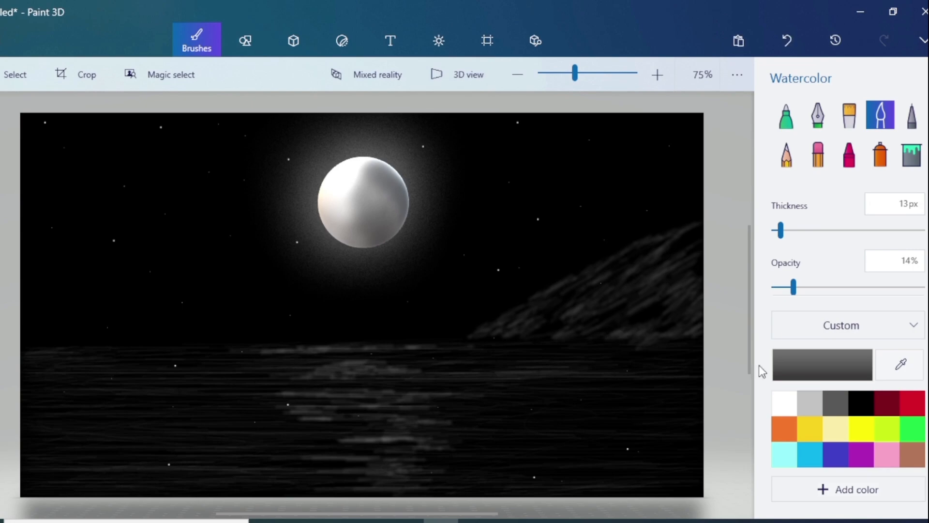
Highlight the right hill's slope and ridge with light grey Watercolor strokes at 14% and 8% opacity.
left_click(809, 403)
mouse_move(603, 289)
left_mouse_down()
mouse_move(690, 233)
mouse_move(530, 335)
mouse_move(696, 240)
left_mouse_up()
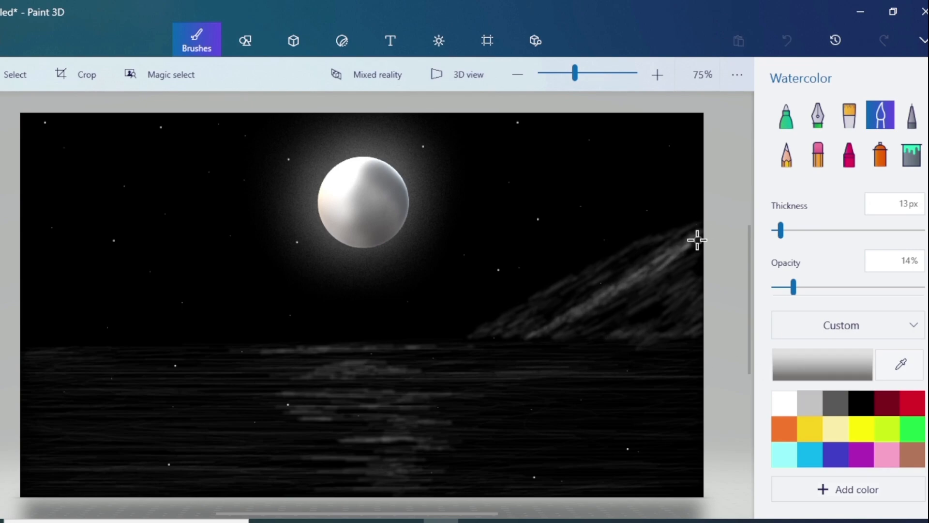
left_click_drag(793, 287, 784, 287)
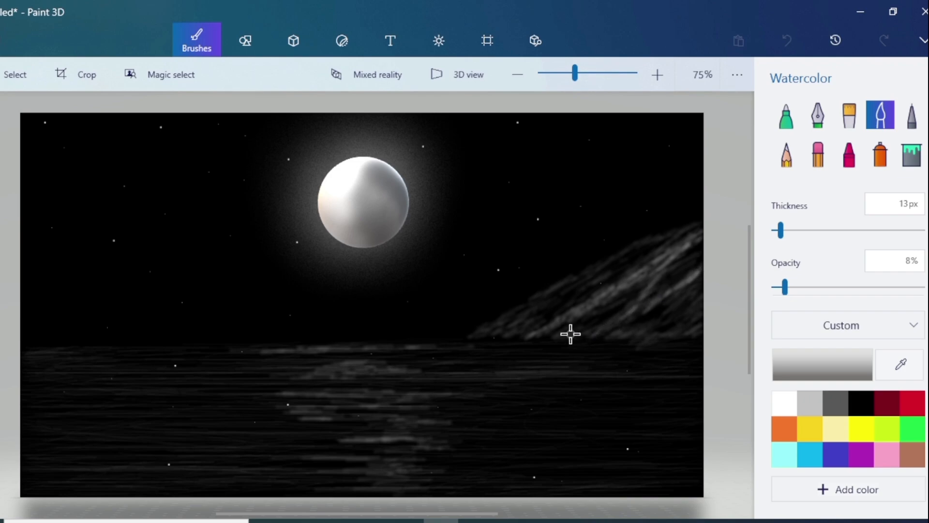
mouse_move(573, 273)
left_mouse_down()
mouse_move(677, 230)
mouse_move(686, 215)
mouse_move(701, 219)
mouse_move(484, 338)
mouse_move(622, 332)
mouse_move(474, 342)
mouse_move(654, 332)
mouse_move(610, 305)
mouse_move(625, 306)
mouse_move(465, 340)
left_mouse_up()
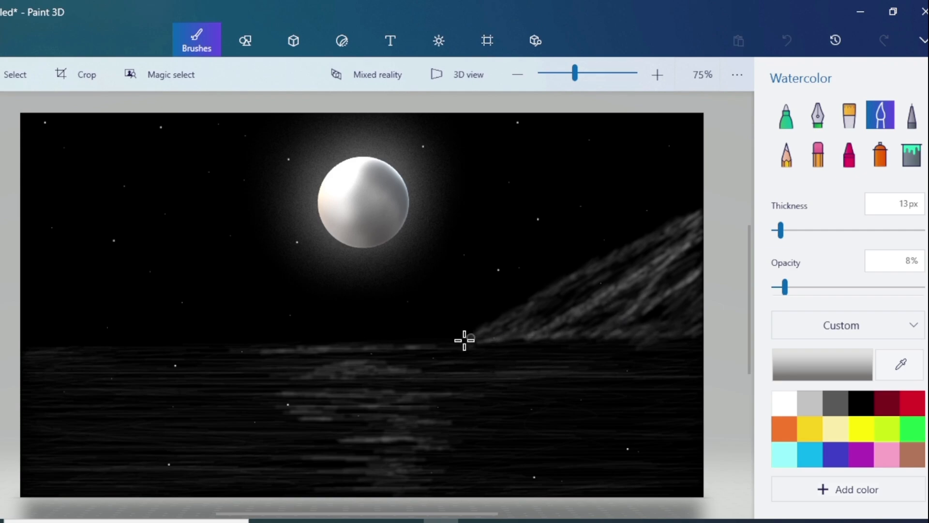
Paint a smaller light grey hill at the canvas's left edge at 8% opacity, layering in strokes 31 px thick.
mouse_move(60, 277)
left_mouse_down()
mouse_move(83, 306)
mouse_move(119, 319)
left_mouse_up()
mouse_move(58, 343)
left_mouse_down()
mouse_move(110, 340)
mouse_move(54, 320)
mouse_move(58, 305)
mouse_move(93, 322)
mouse_move(19, 294)
mouse_move(35, 294)
mouse_move(38, 311)
mouse_move(57, 325)
mouse_move(31, 332)
mouse_move(48, 346)
mouse_move(133, 347)
mouse_move(65, 301)
left_mouse_up()
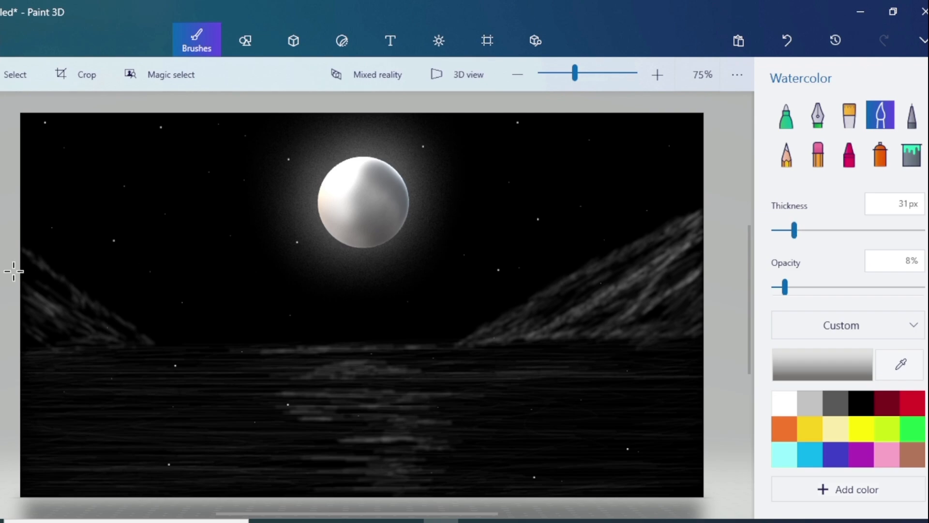
mouse_move(24, 277)
left_mouse_down()
mouse_move(36, 300)
mouse_move(91, 336)
mouse_move(42, 259)
mouse_move(147, 332)
mouse_move(37, 264)
mouse_move(79, 311)
mouse_move(56, 300)
mouse_move(133, 336)
mouse_move(92, 326)
mouse_move(27, 339)
mouse_move(37, 271)
mouse_move(126, 333)
mouse_move(487, 333)
left_mouse_up()
Add fine dark grey texture strokes to the right hill with Watercolor at 5 px and 8% opacity.
left_click(839, 408)
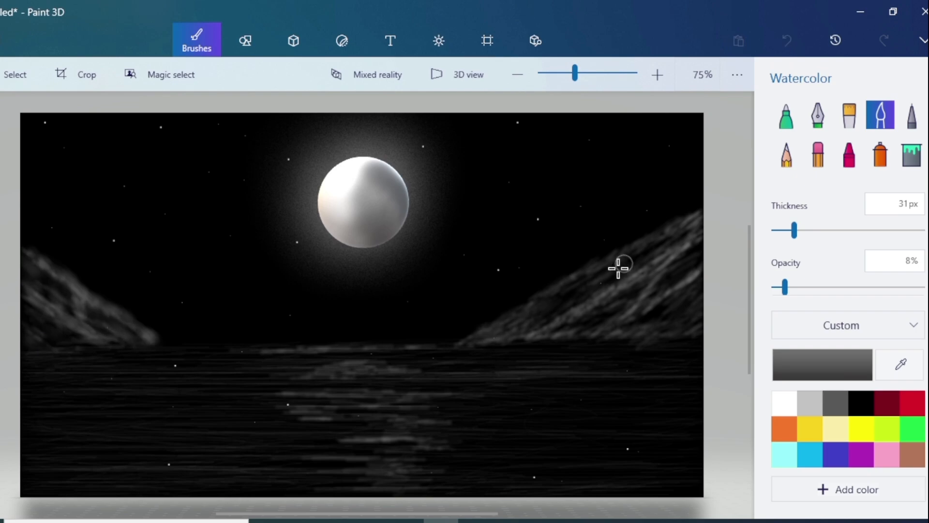
left_click_drag(794, 230, 775, 230)
left_click_drag(693, 246, 664, 269)
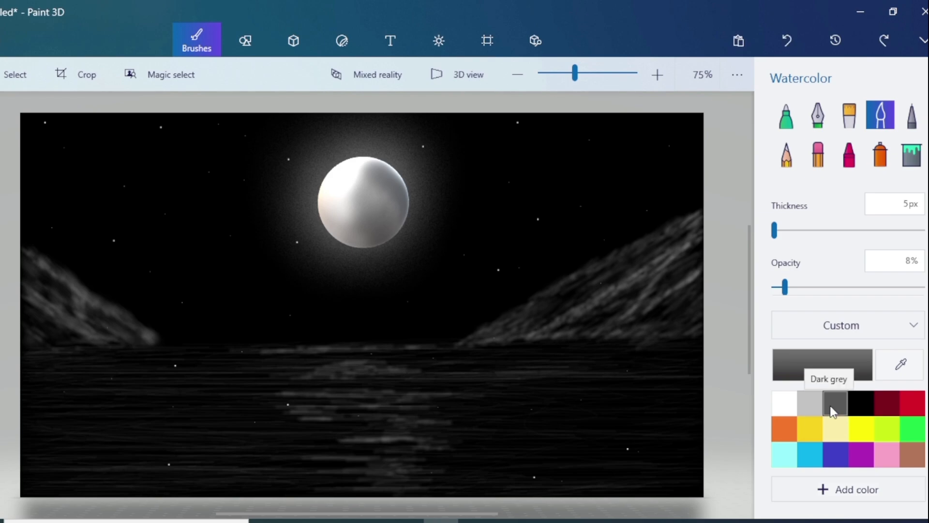
Brighten the left hill's ridge and slope with light grey Watercolor strokes at 32% opacity, using 19 px and thinner brush sizes.
left_click(809, 402)
left_click_drag(785, 287, 820, 288)
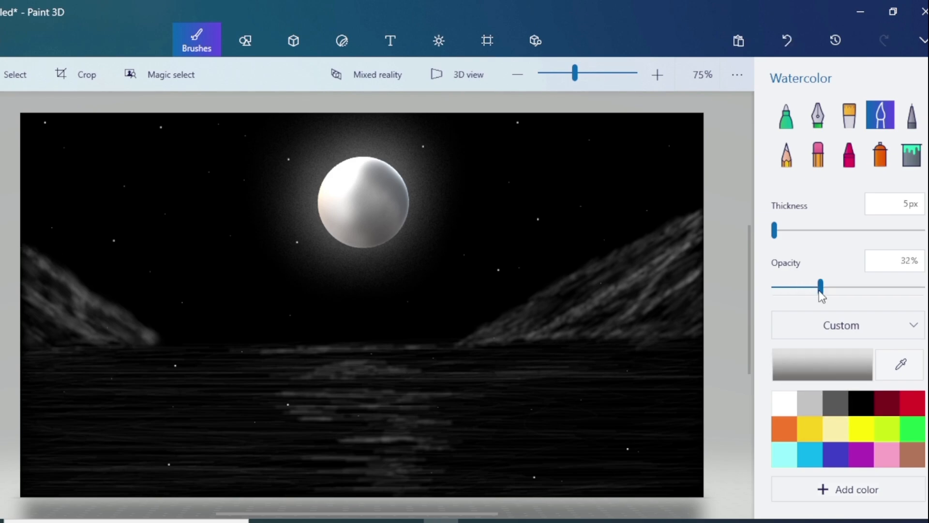
left_click_drag(774, 230, 784, 230)
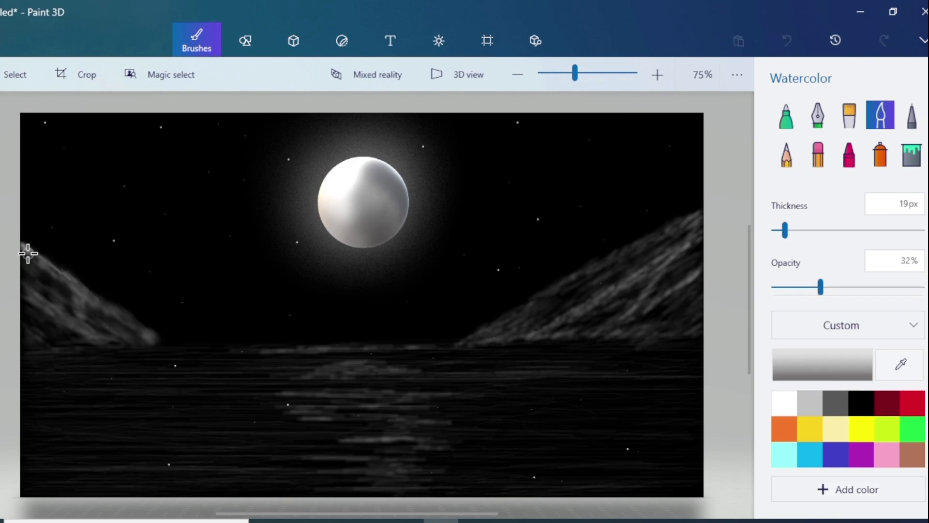
left_click_drag(27, 249, 160, 344)
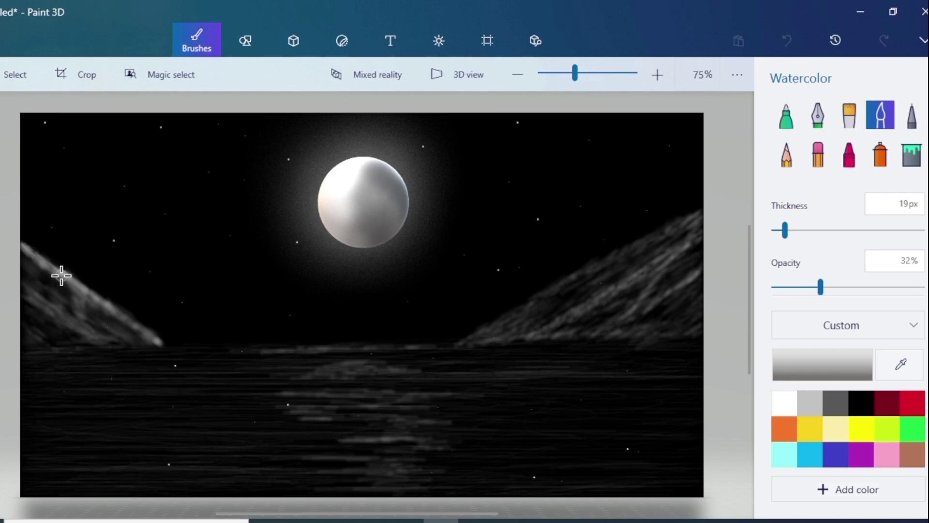
left_click_drag(784, 230, 780, 230)
left_click_drag(46, 286, 115, 345)
Brighten the shoreline between the two hills and build up the right hill's crest with light grey strokes.
mouse_move(61, 331)
left_mouse_down()
mouse_move(76, 340)
mouse_move(31, 296)
mouse_move(25, 315)
mouse_move(51, 346)
mouse_move(19, 305)
mouse_move(24, 272)
mouse_move(125, 344)
mouse_move(57, 343)
mouse_move(497, 347)
left_mouse_up()
left_click(810, 406)
mouse_move(630, 243)
left_mouse_down()
mouse_move(468, 334)
mouse_move(539, 282)
mouse_move(597, 265)
mouse_move(656, 222)
left_mouse_up()
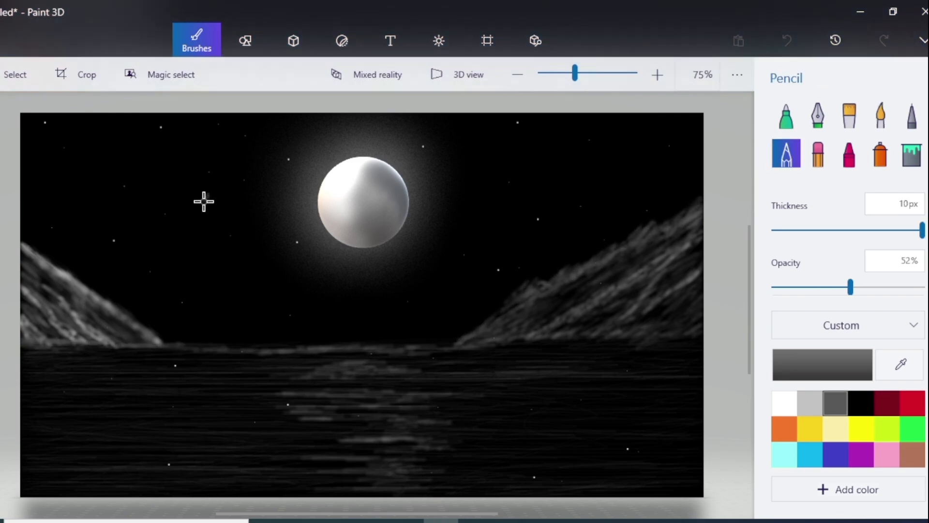
Draw a curved dark grey Pencil trunk rising from the left hill at 10 px and 52% opacity, with upper branches at 9 px.
mouse_move(211, 196)
left_mouse_down()
mouse_move(139, 277)
mouse_move(123, 314)
left_mouse_up()
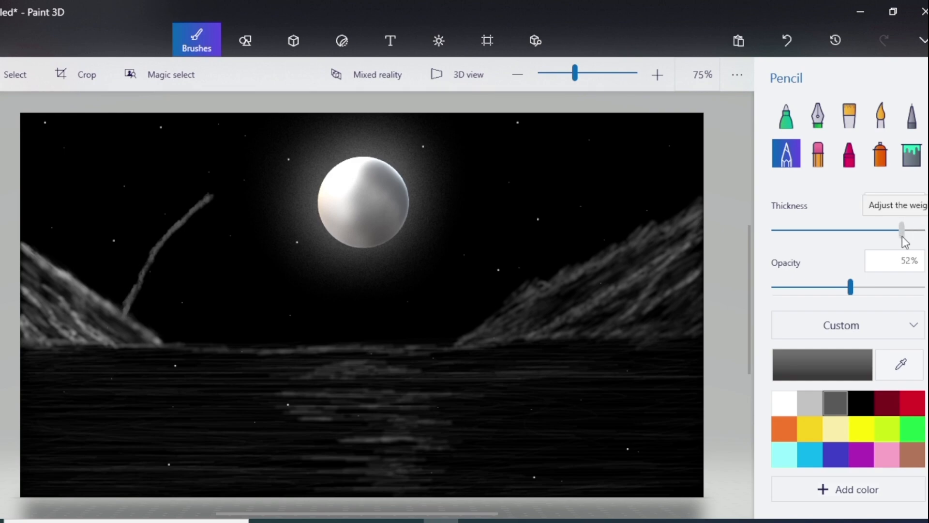
left_click_drag(902, 237, 894, 237)
left_click_drag(164, 133, 164, 232)
left_click_drag(166, 173, 190, 115)
left_click_drag(160, 199, 101, 133)
left_click_drag(128, 164, 121, 114)
Add forked side branches on both sides of the tree and thicken its lower trunk with 9 px dark grey Pencil strokes.
left_click_drag(135, 240, 138, 278)
left_click_drag(138, 278, 136, 214)
mouse_move(120, 224)
left_mouse_down()
mouse_move(135, 245)
mouse_move(101, 184)
left_mouse_up()
mouse_move(101, 183)
left_mouse_down()
mouse_move(120, 230)
mouse_move(58, 154)
mouse_move(88, 171)
left_mouse_up()
left_click_drag(188, 209, 196, 154)
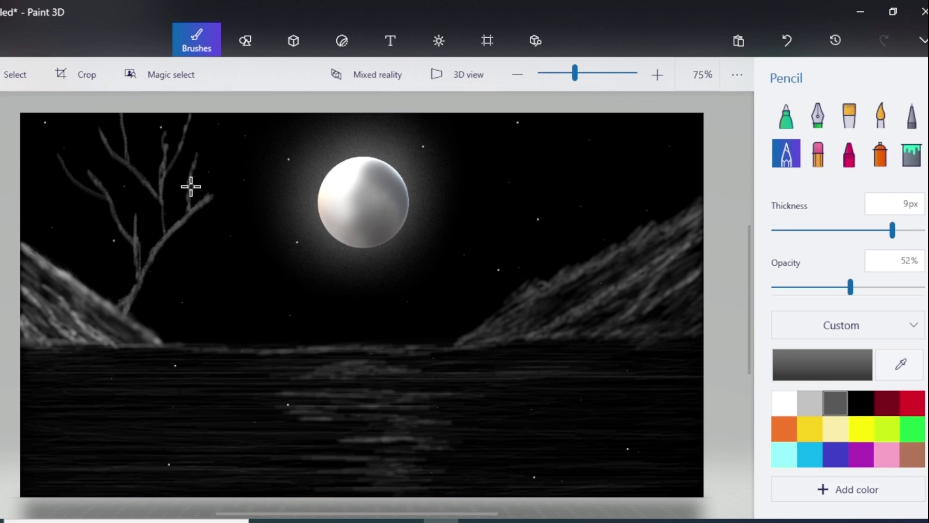
left_click_drag(191, 186, 229, 135)
left_click_drag(163, 243, 134, 302)
left_click_drag(151, 265, 129, 309)
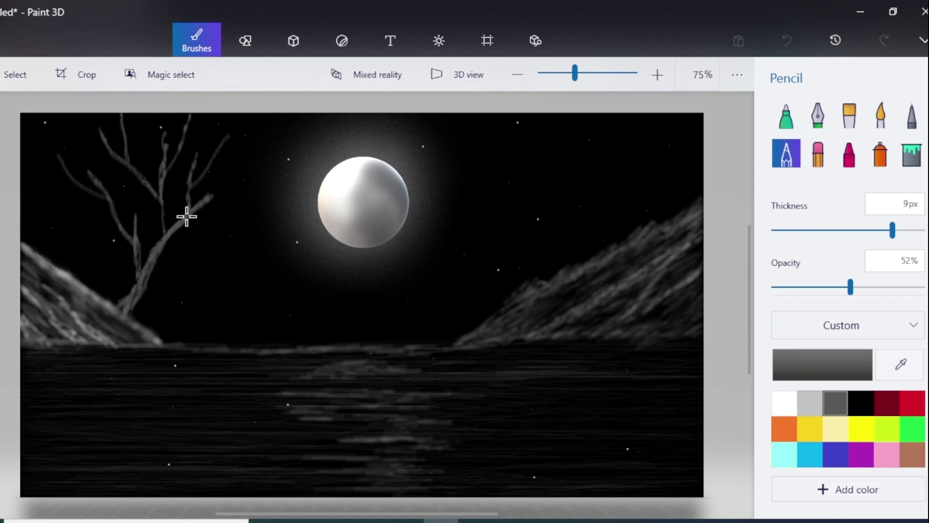
Cover the tree's upper branches with clusters of dark grey Crayon foliage at 20 px thickness and 100% opacity.
left_click(849, 154)
mouse_move(224, 191)
left_mouse_down()
mouse_move(243, 191)
mouse_move(246, 176)
mouse_move(255, 201)
mouse_move(214, 216)
mouse_move(197, 199)
mouse_move(266, 181)
mouse_move(208, 224)
mouse_move(210, 124)
mouse_move(245, 118)
mouse_move(245, 143)
mouse_move(198, 155)
mouse_move(197, 129)
mouse_move(201, 160)
mouse_move(181, 125)
mouse_move(203, 118)
mouse_move(143, 135)
mouse_move(165, 134)
left_mouse_up()
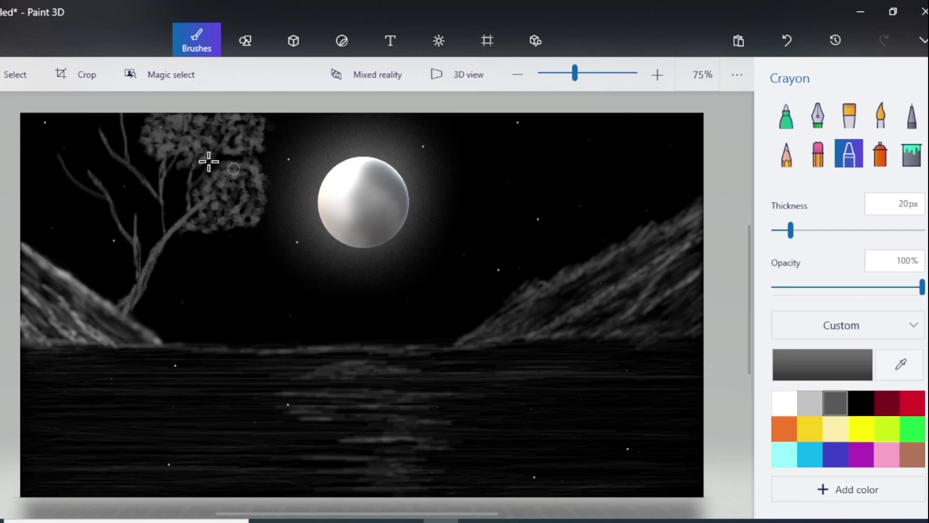
mouse_move(87, 138)
left_mouse_down()
mouse_move(97, 121)
mouse_move(79, 130)
mouse_move(111, 124)
mouse_move(98, 155)
mouse_move(78, 145)
mouse_move(78, 129)
mouse_move(125, 127)
mouse_move(116, 122)
mouse_move(124, 141)
mouse_move(144, 123)
left_mouse_up()
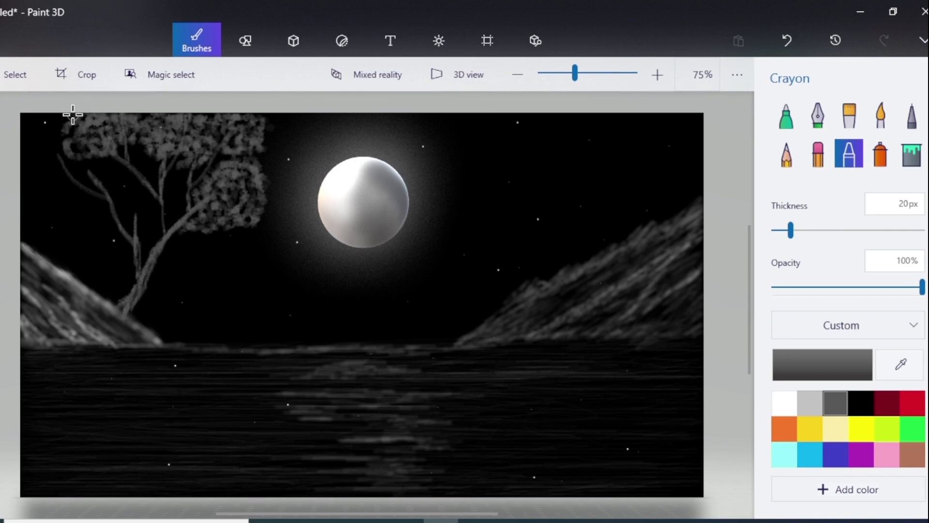
mouse_move(73, 115)
left_mouse_down()
mouse_move(63, 139)
mouse_move(72, 154)
mouse_move(44, 153)
mouse_move(59, 153)
mouse_move(49, 158)
mouse_move(51, 174)
mouse_move(71, 154)
mouse_move(63, 180)
mouse_move(81, 168)
mouse_move(101, 181)
mouse_move(77, 169)
mouse_move(87, 176)
mouse_move(117, 165)
mouse_move(118, 173)
mouse_move(28, 169)
mouse_move(71, 188)
mouse_move(34, 199)
left_mouse_up()
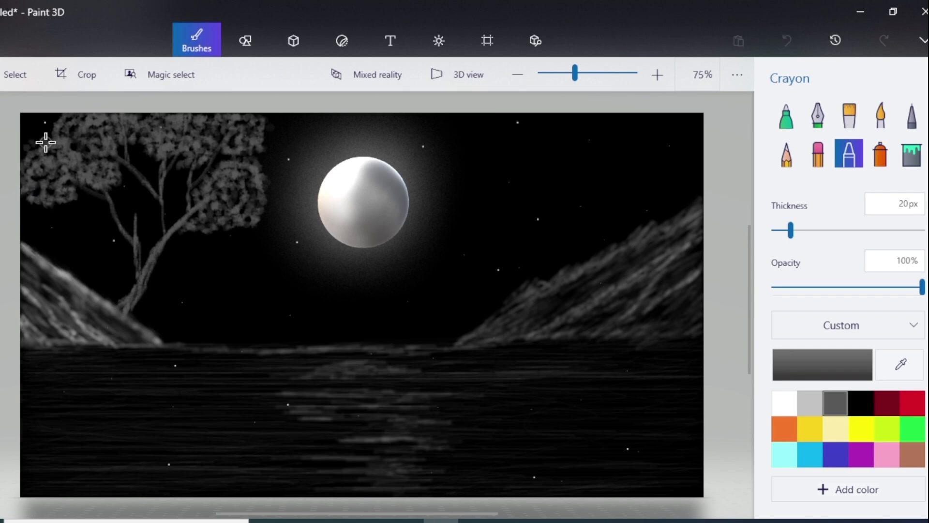
left_click_drag(45, 142, 45, 145)
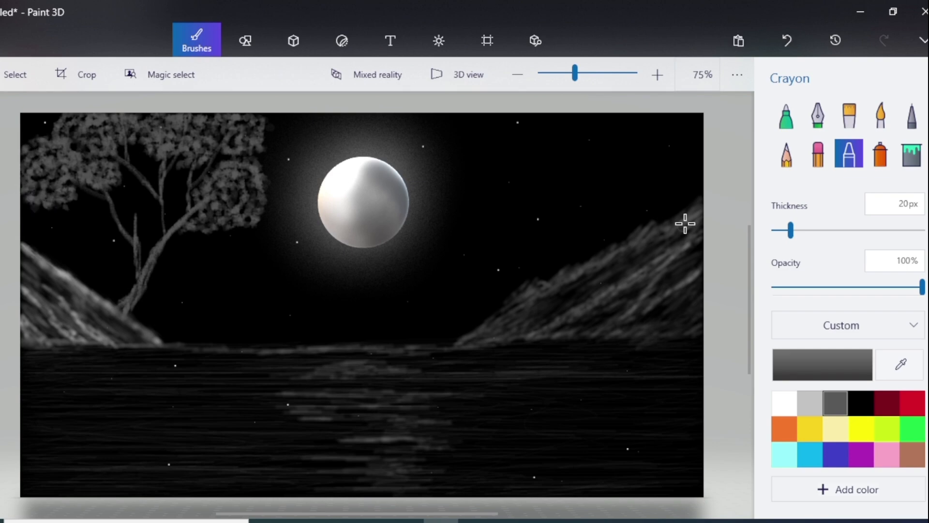
Draw fine dark grey grass blades around the tree's base and on the right hill's crest with a 5 px Pencil at 52% opacity.
left_click(786, 154)
left_click_drag(892, 230, 750, 228)
mouse_move(121, 291)
left_mouse_down()
mouse_move(103, 308)
mouse_move(105, 291)
mouse_move(120, 288)
mouse_move(100, 297)
mouse_move(117, 295)
mouse_move(130, 319)
left_mouse_up()
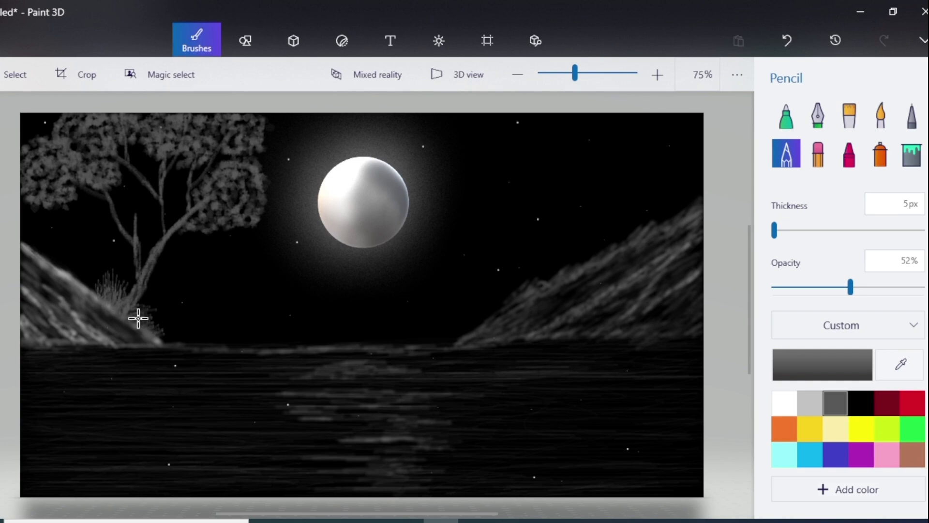
left_click_drag(681, 201, 686, 213)
Add fine dark grey horizontal ripples across the water with Watercolor at 5 px thickness and 32% opacity.
left_click_drag(850, 287, 785, 291)
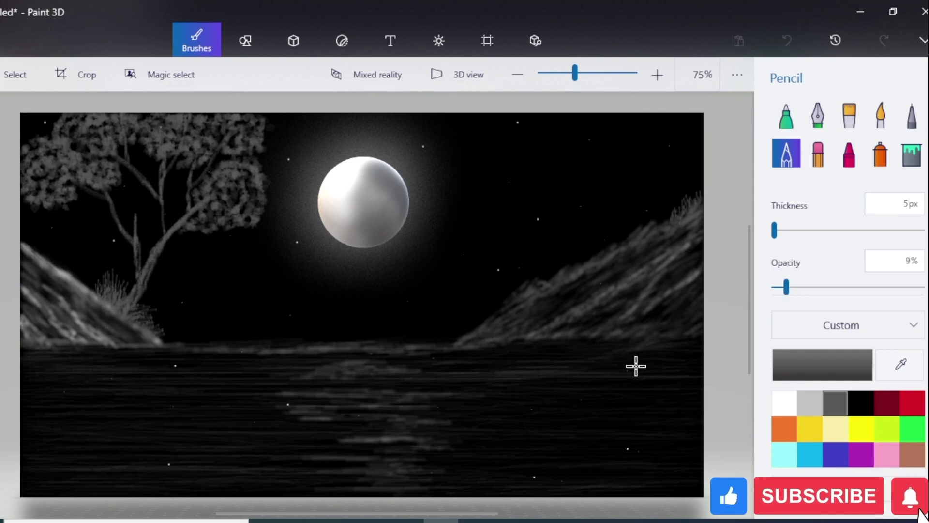
left_click(880, 114)
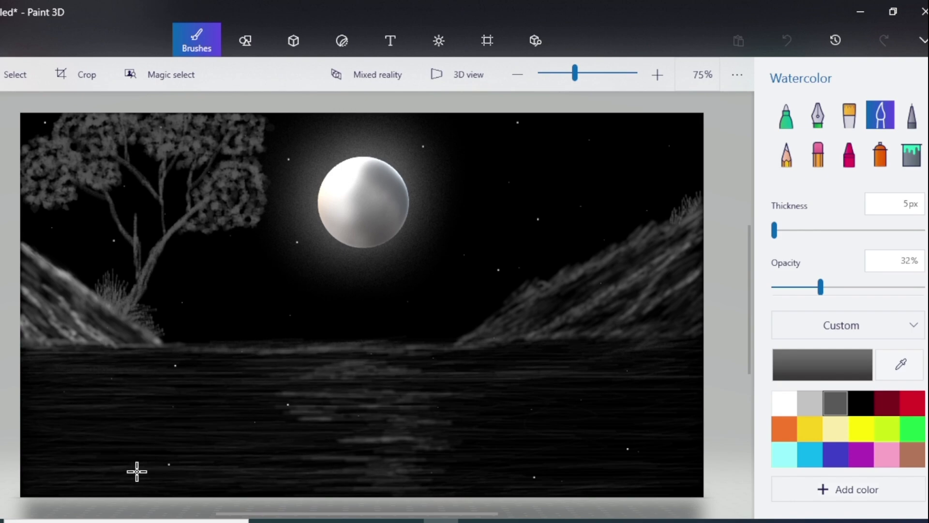
left_click_drag(457, 455, 643, 454)
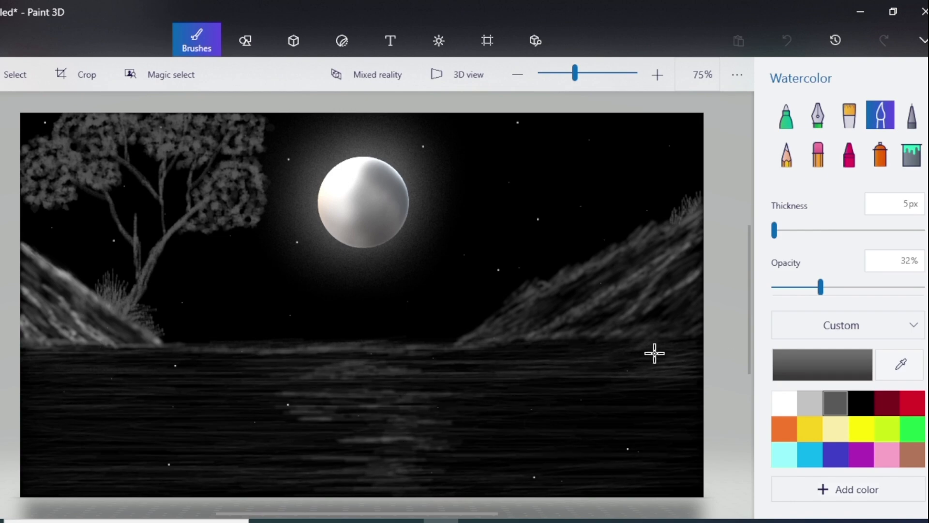